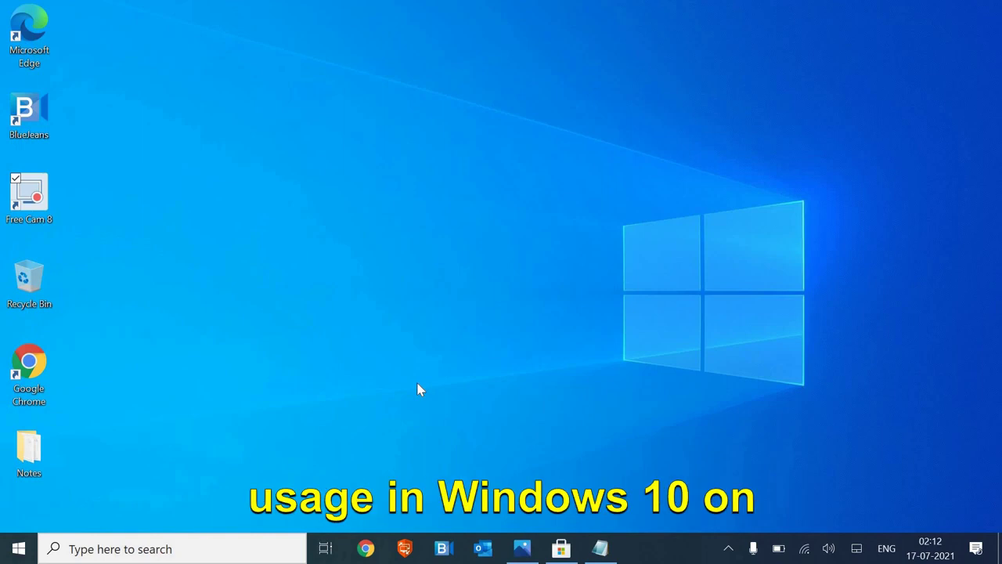
- Open Windows Settings from the Start right-click menu and go to Privacy
right_click(18, 547)
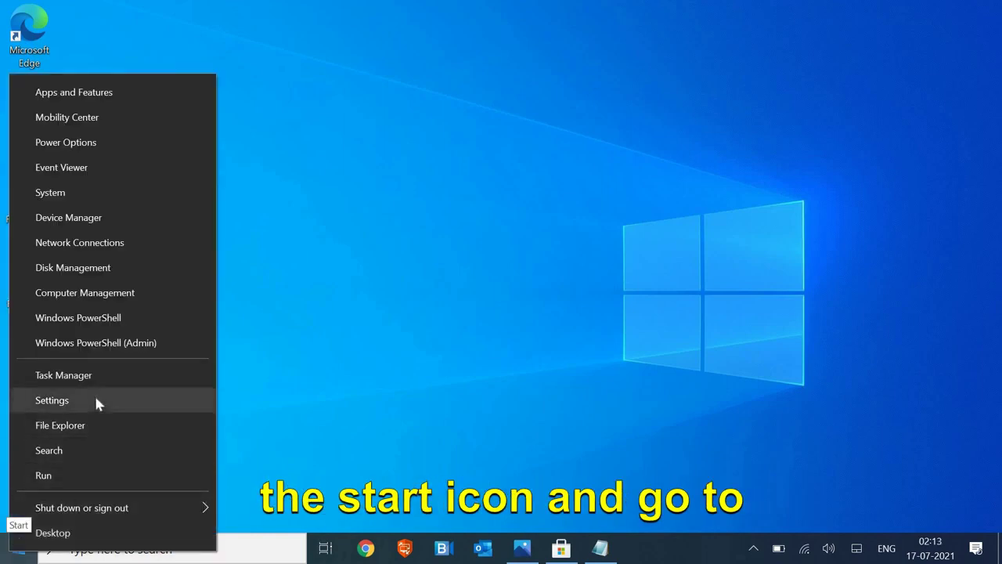
left_click(97, 401)
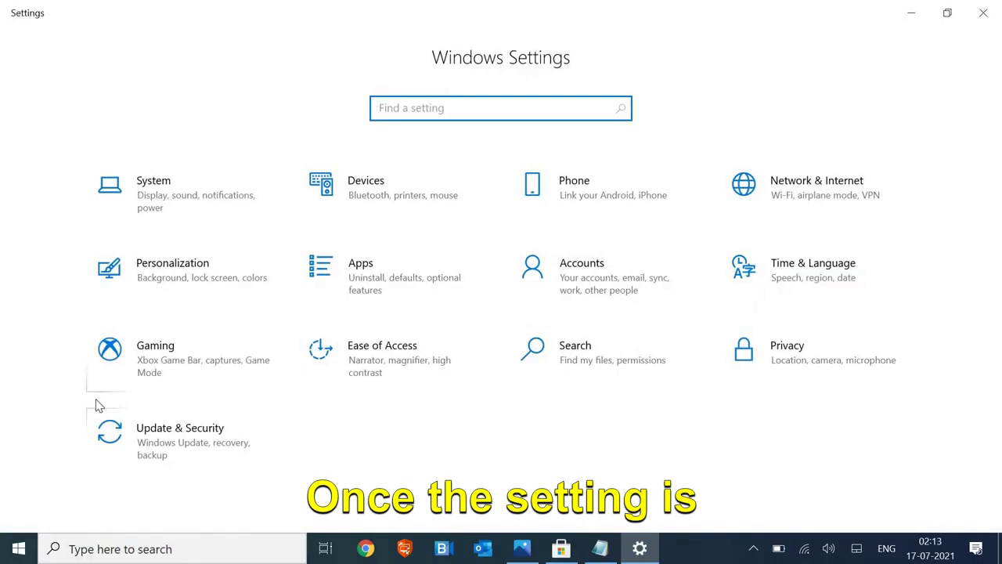
left_click(837, 356)
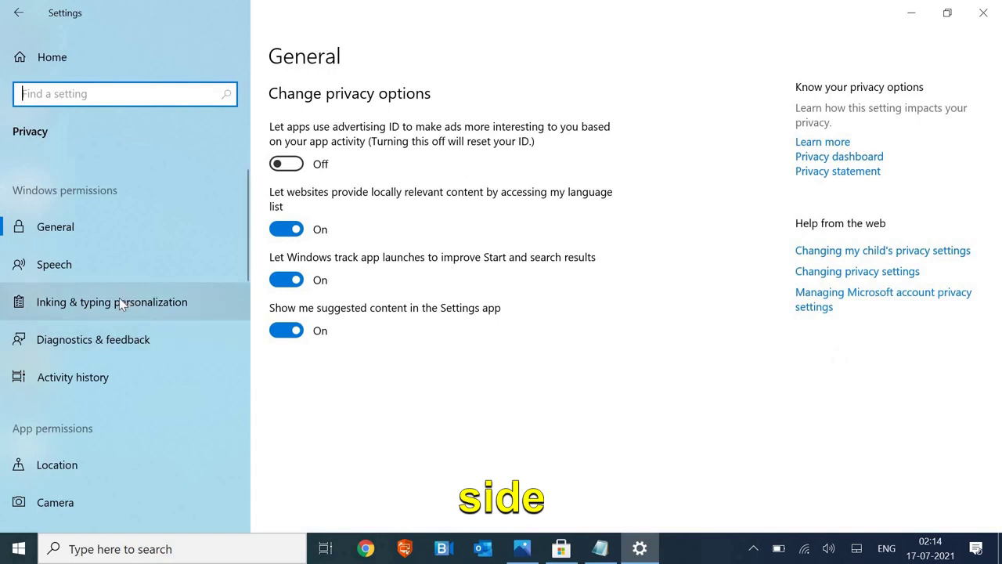
- Scroll the Privacy sidebar to locate the Background apps category
scroll(121, 303, "down", 3)
scroll(120, 299, "down", 1)
scroll(120, 299, "down", 1)
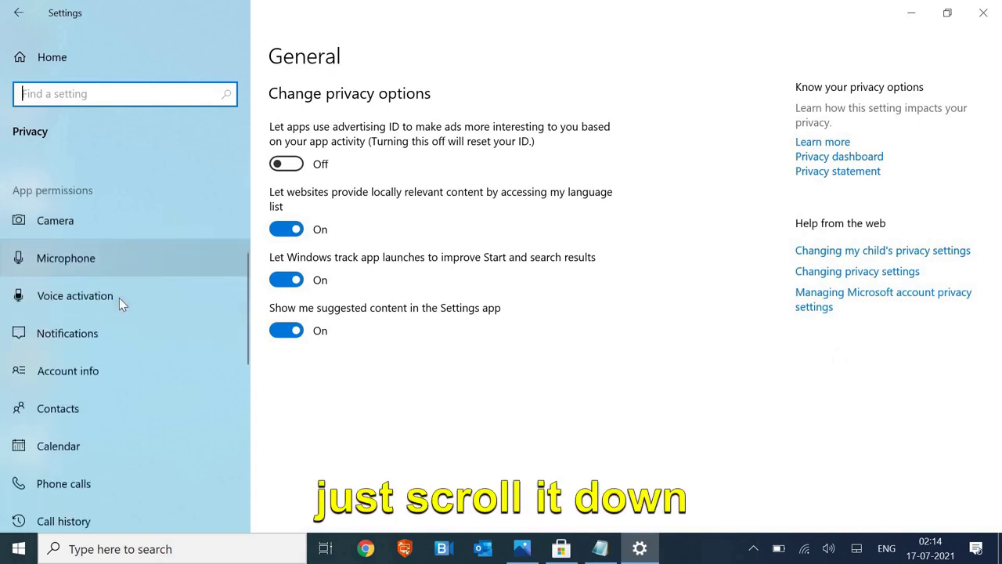
scroll(120, 299, "down", 5)
scroll(120, 299, "down", 1)
scroll(119, 298, "up", 2)
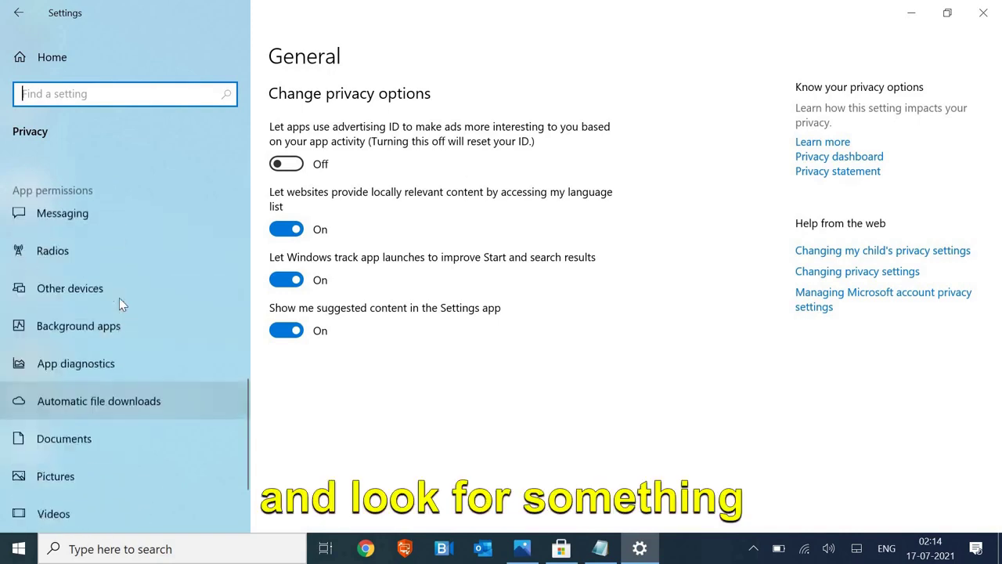
scroll(110, 321, "up", 2)
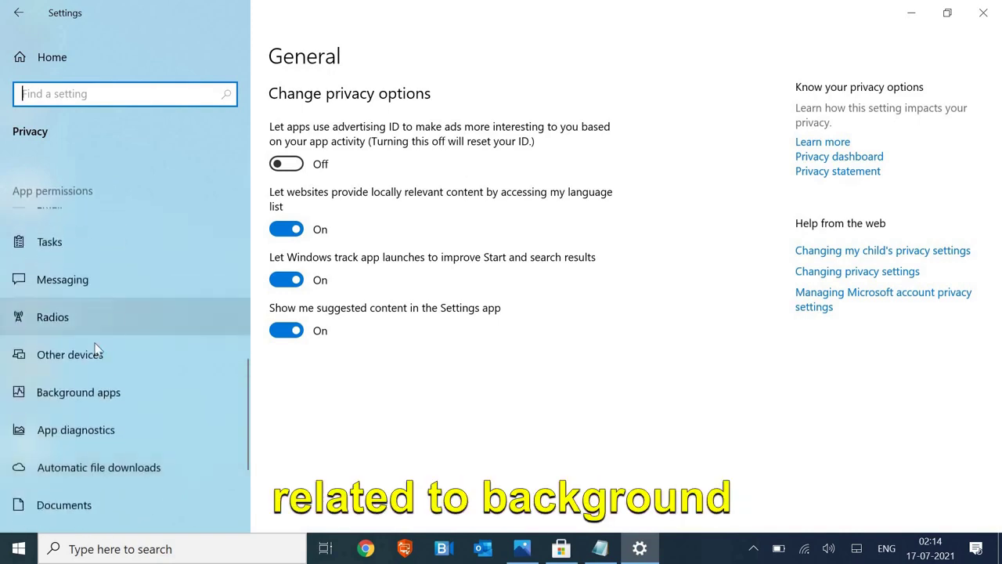
- On the Background apps page, stop Microsoft Store from running in the background
left_click(75, 394)
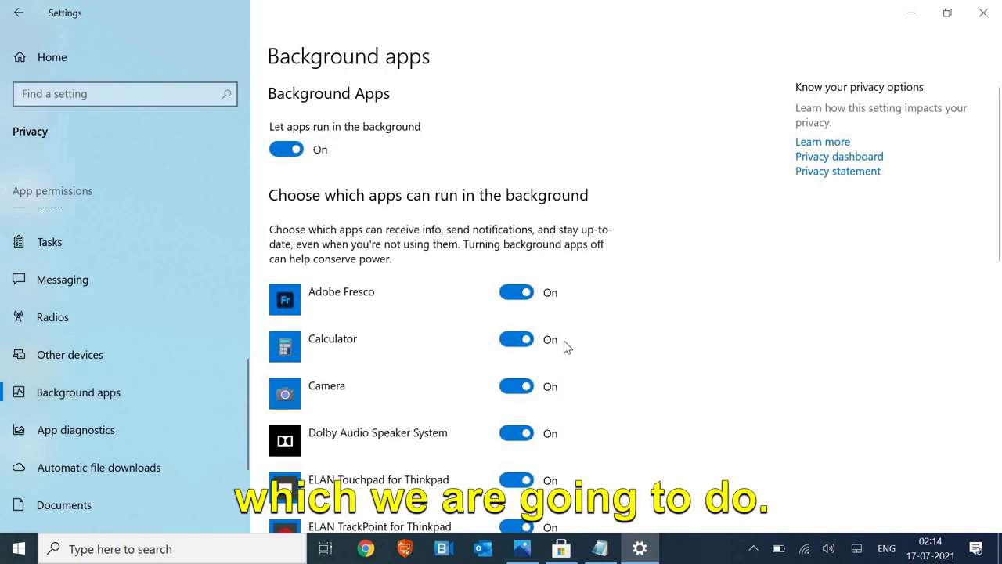
scroll(526, 368, "down", 1)
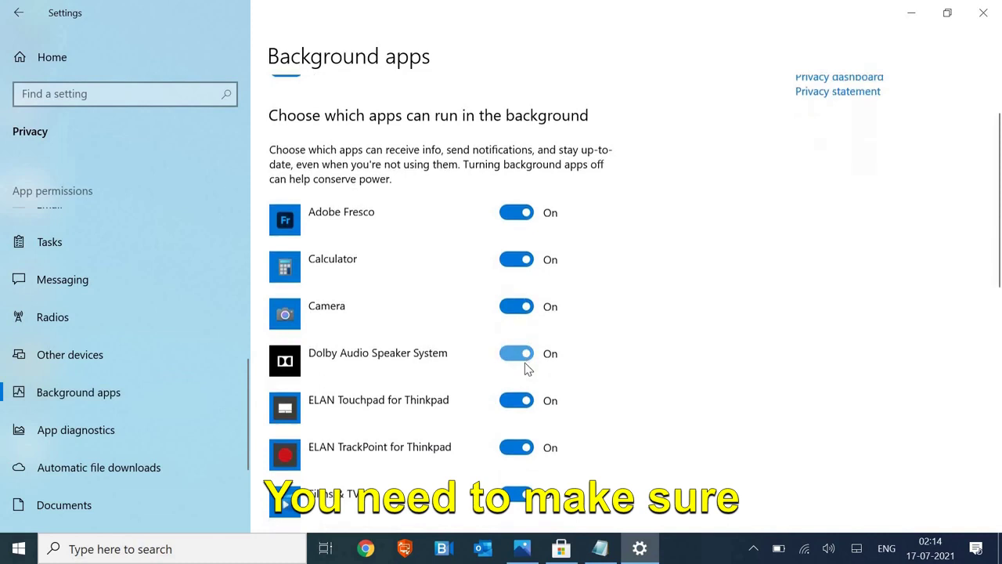
scroll(526, 368, "down", 2)
scroll(526, 368, "down", 1)
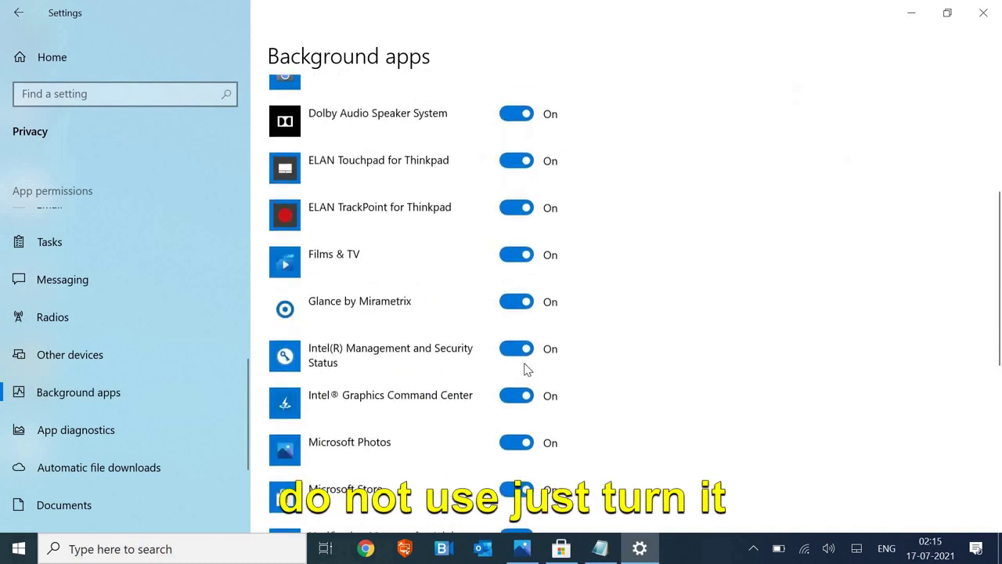
scroll(526, 367, "down", 2)
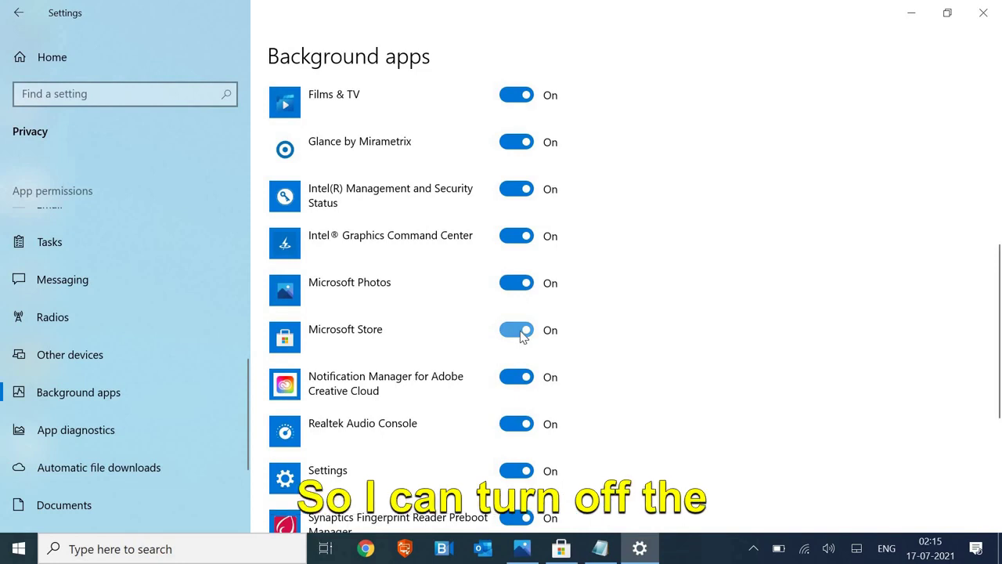
left_click(522, 332)
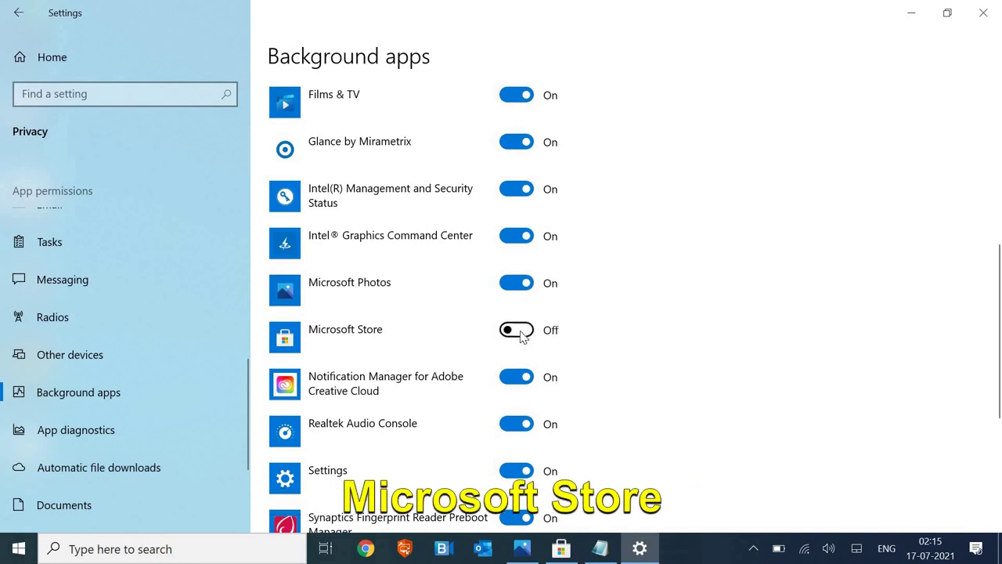
- Switch off background running for Adobe Fresco, Camera and Films & TV
scroll(522, 330, "down", 3)
scroll(510, 365, "down", 1)
scroll(509, 364, "up", 2)
scroll(507, 365, "up", 3)
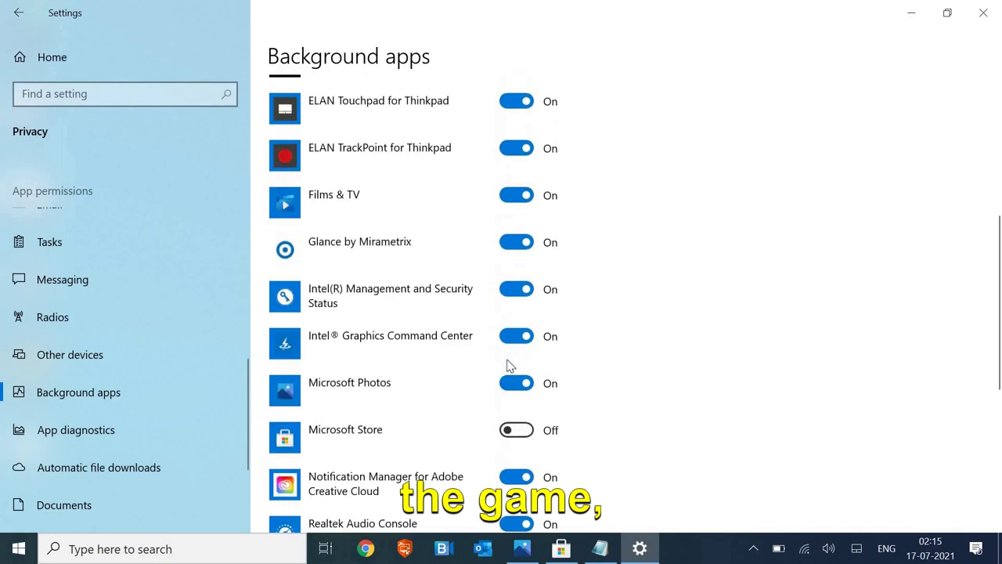
scroll(507, 365, "up", 3)
left_click(522, 220)
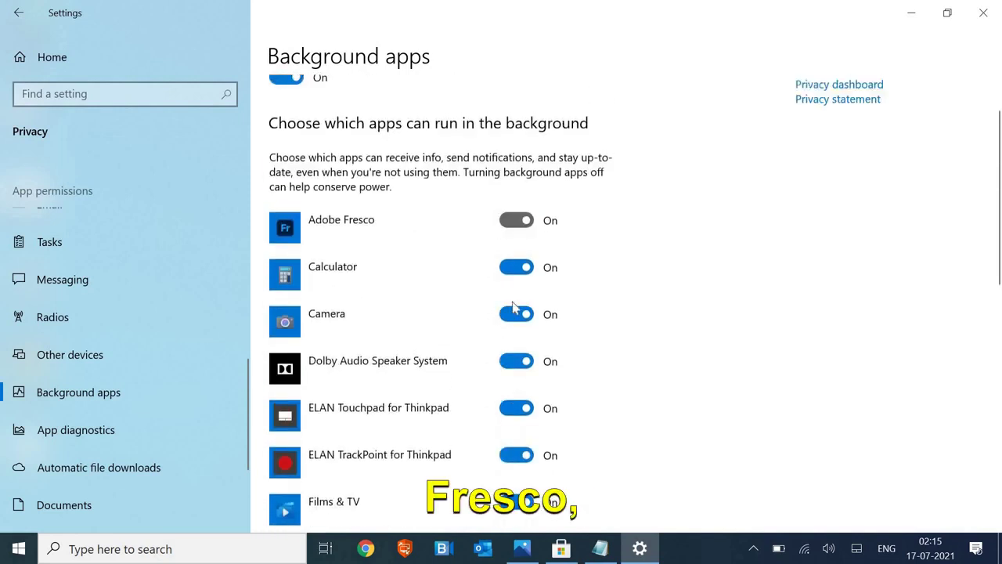
left_click(520, 316)
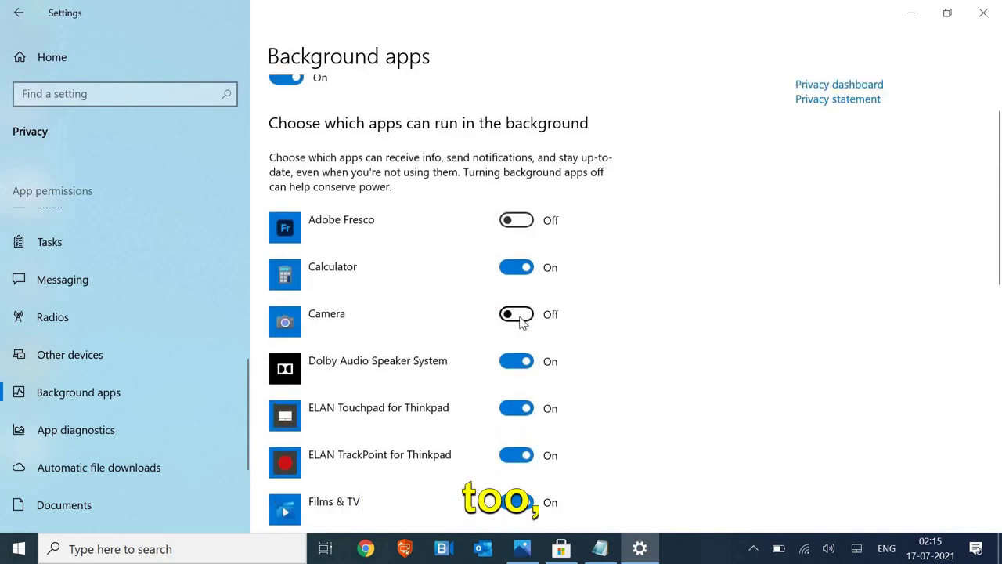
scroll(517, 343, "down", 2)
left_click(516, 344)
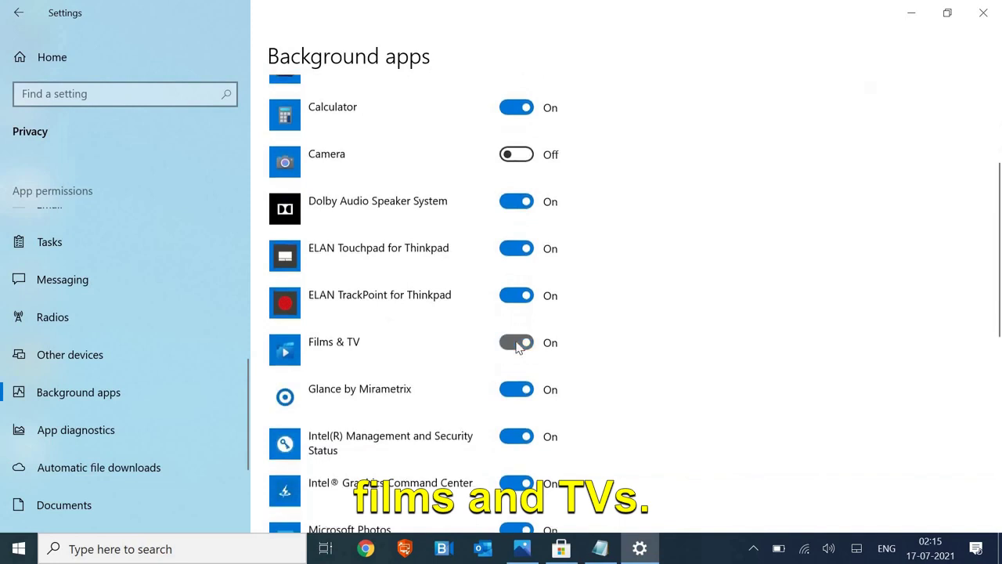
scroll(514, 366, "up", 3)
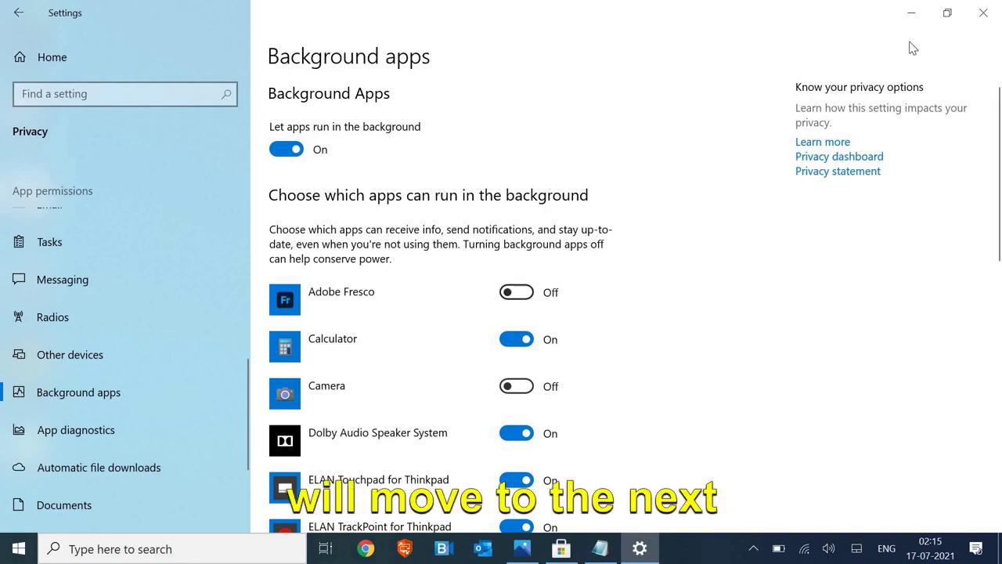
- Close Settings and search 'windows' to reach Windows Update settings
left_click(983, 13)
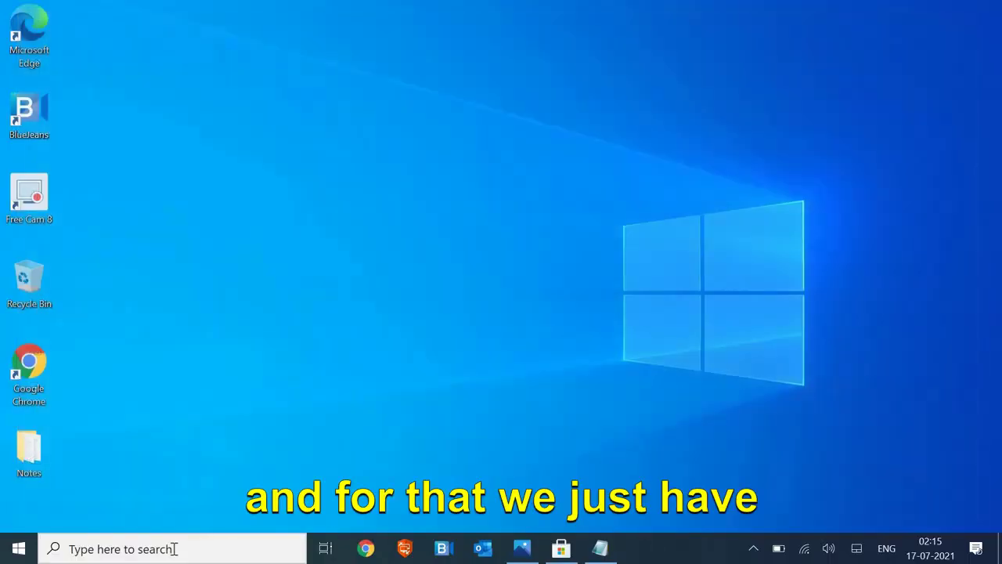
left_click(174, 552)
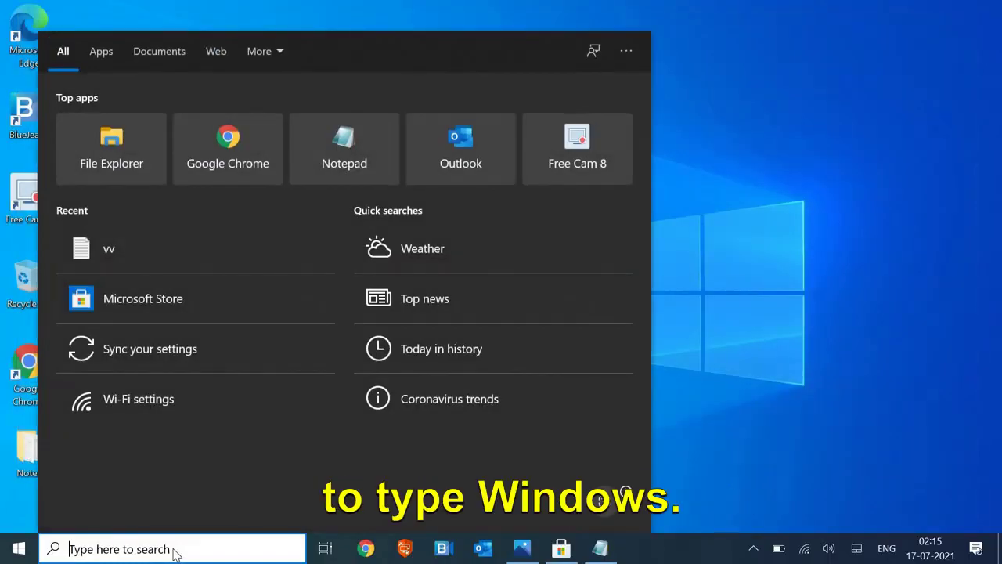
type("windows")
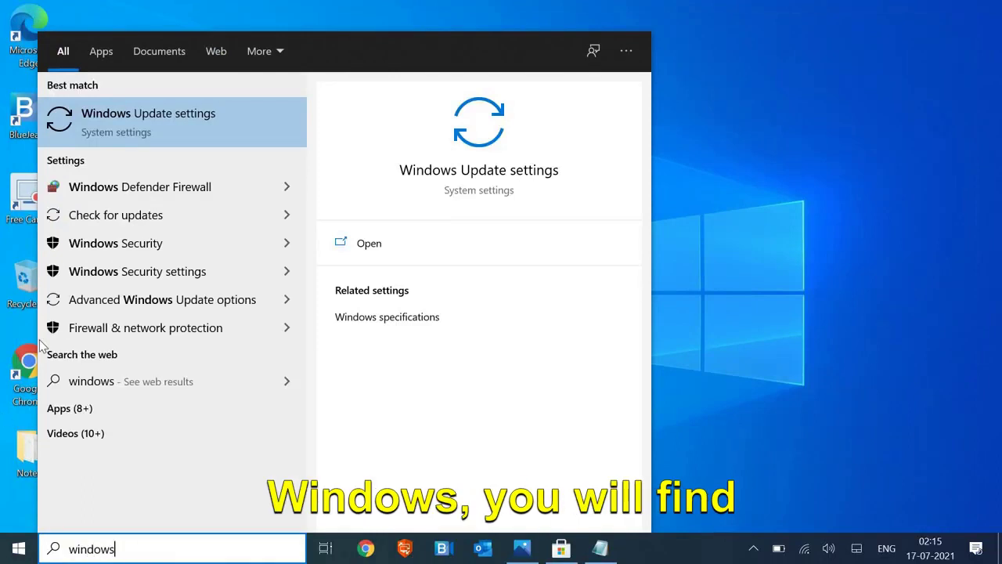
left_click(142, 120)
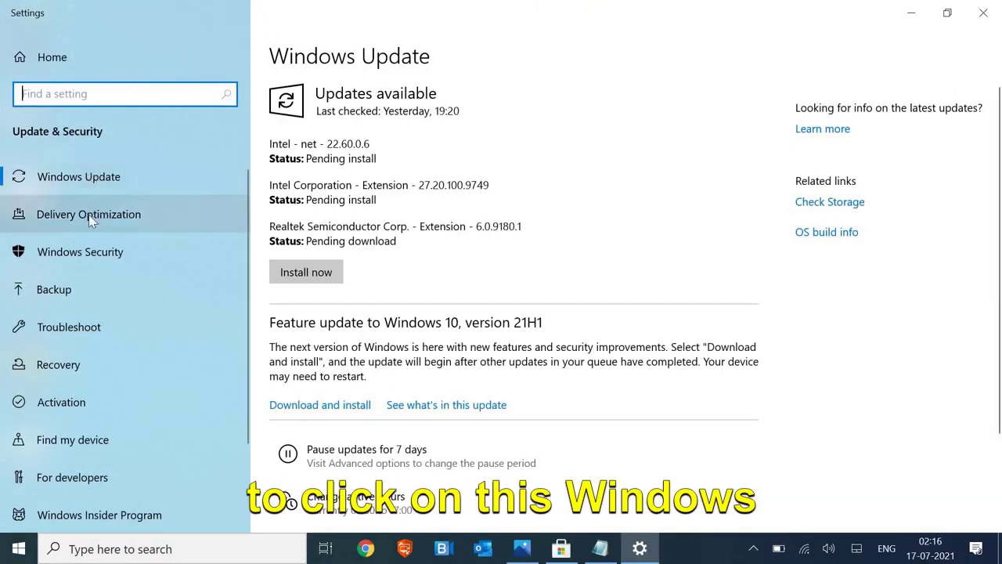
- Open Windows Update Advanced options and check that every update toggle is Off
left_click(75, 180)
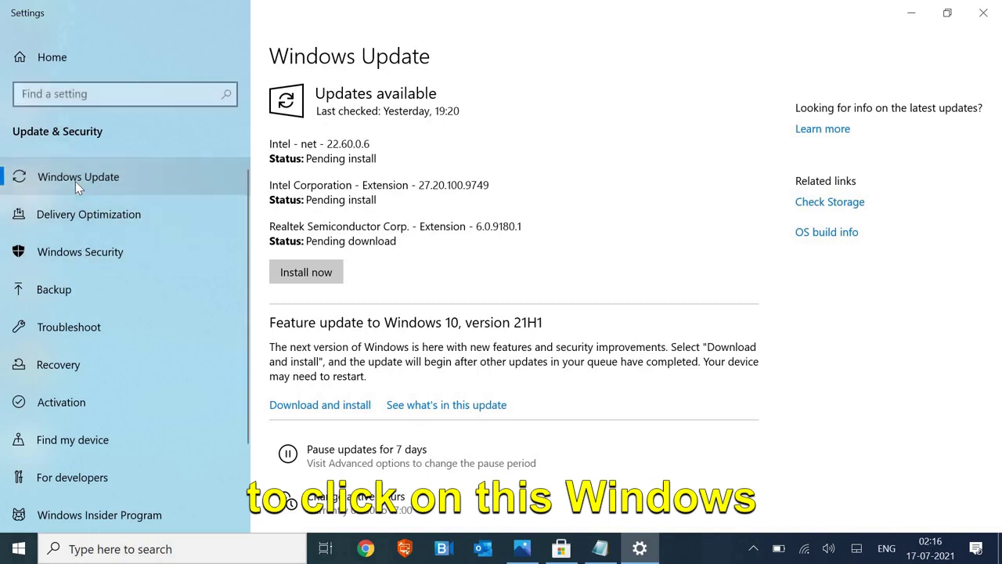
scroll(496, 273, "down", 2)
scroll(501, 271, "down", 1)
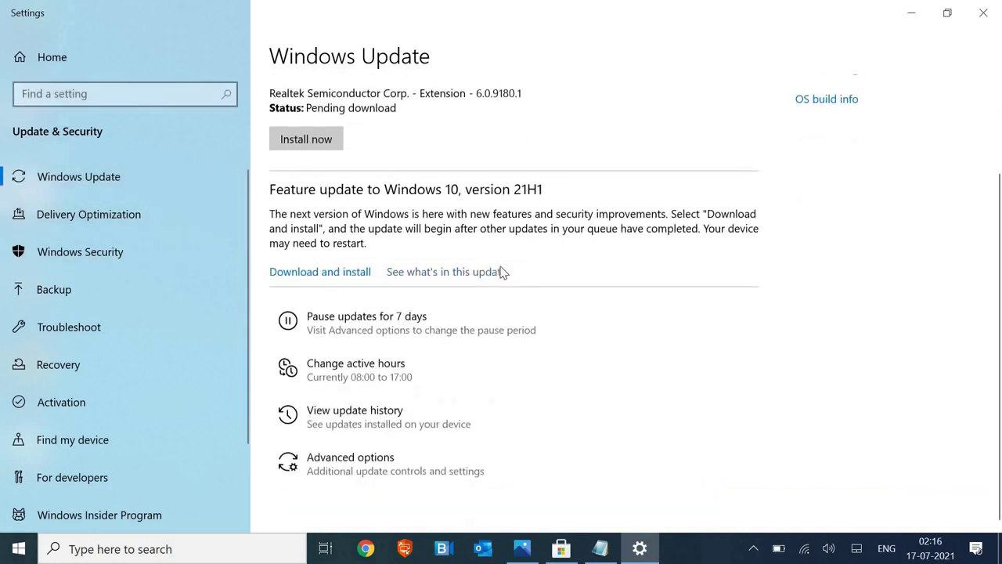
scroll(503, 270, "up", 3)
scroll(506, 273, "down", 3)
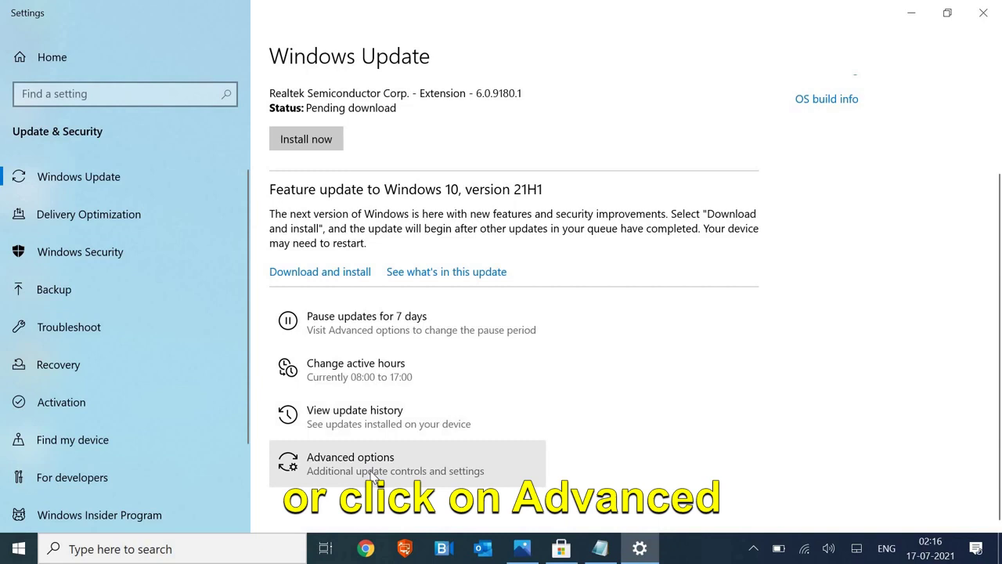
left_click(373, 473)
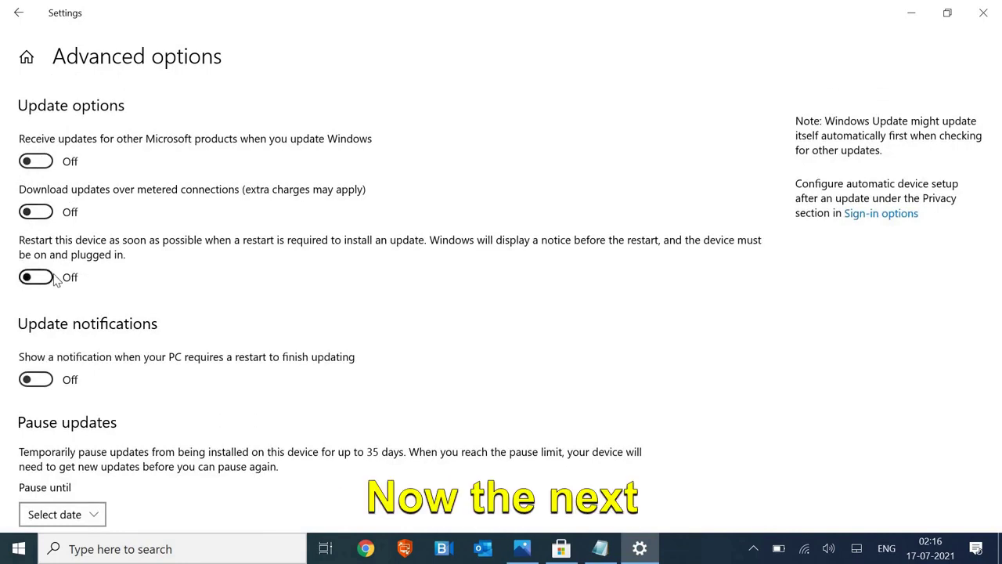
- Reopen Settings from the Start right-click menu and go to Network & Internet > Wi-Fi
left_click(988, 12)
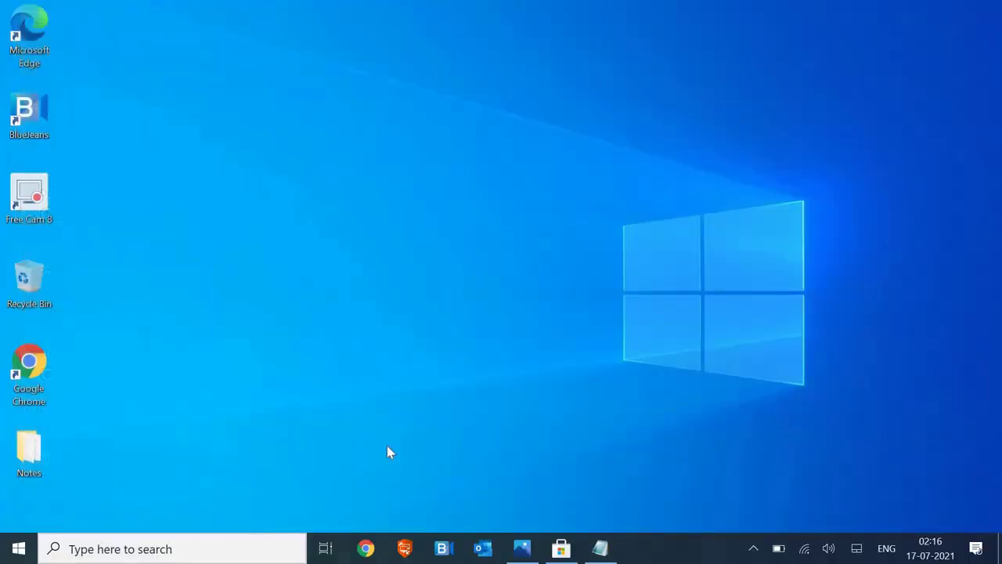
left_click(184, 551)
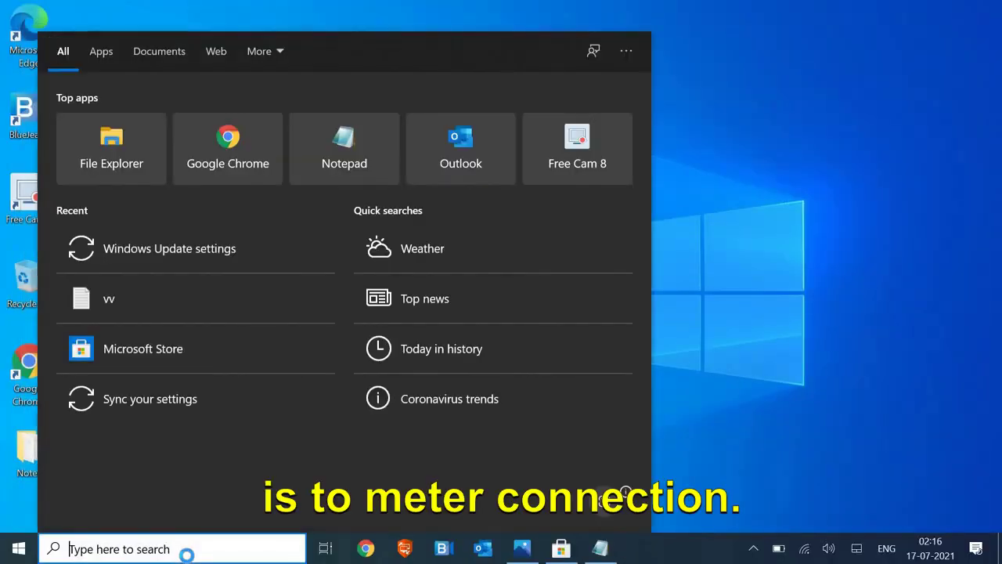
type("m")
key("BackSpace")
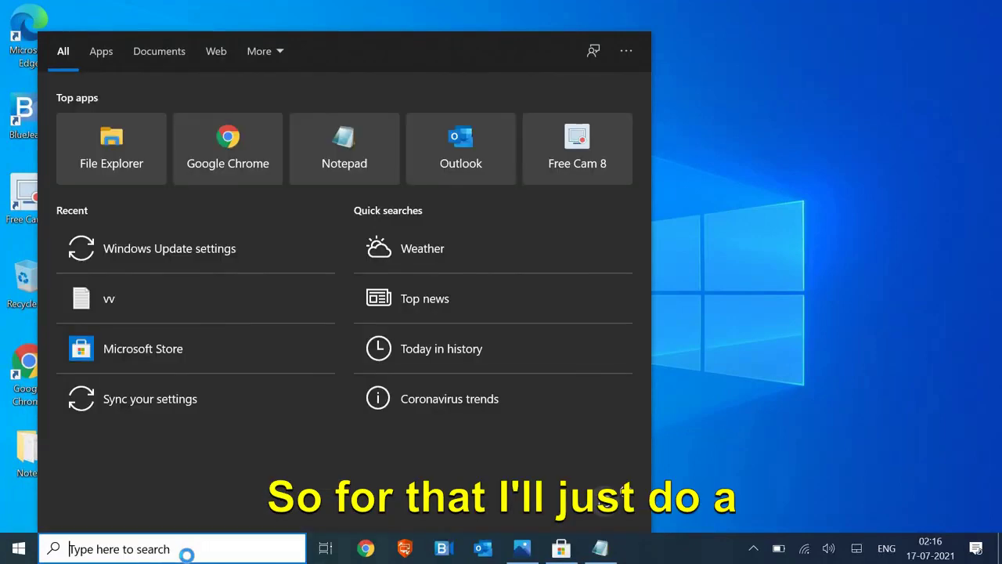
right_click(15, 551)
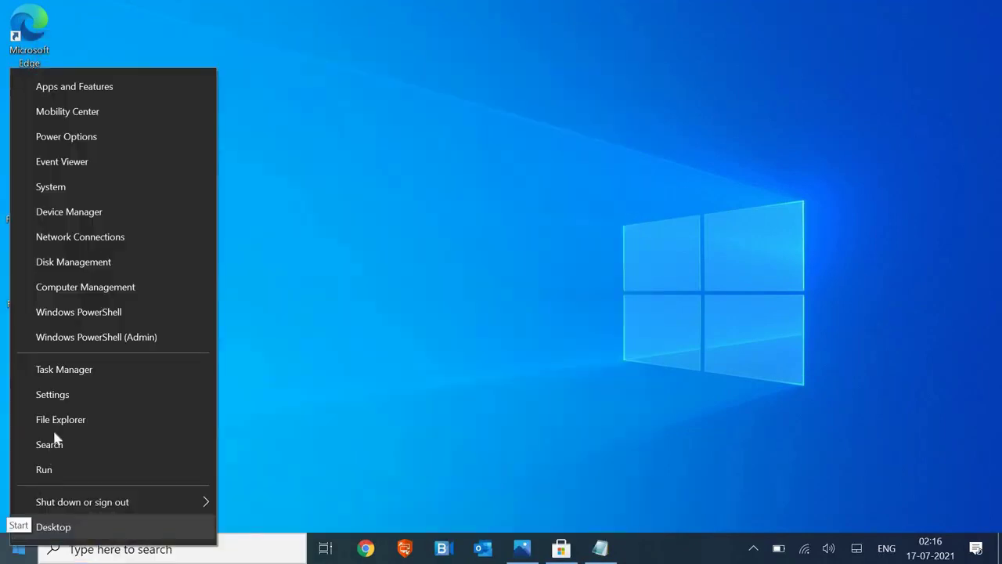
left_click(67, 401)
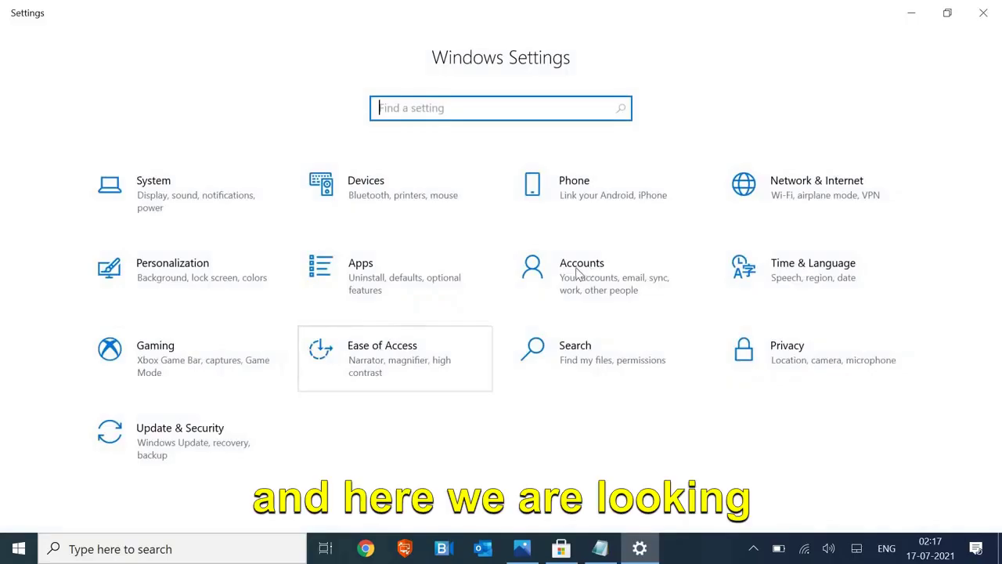
left_click(794, 205)
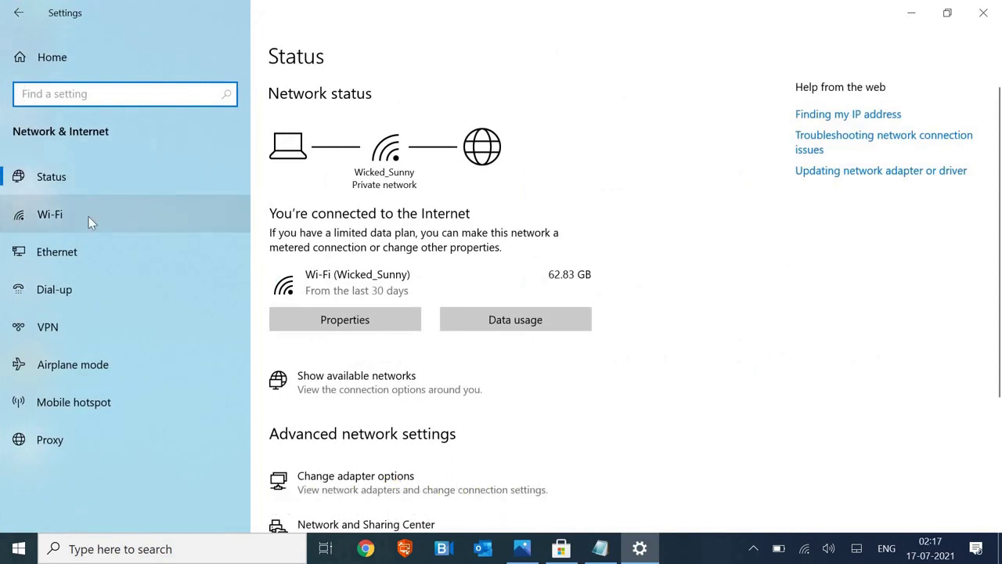
left_click(88, 216)
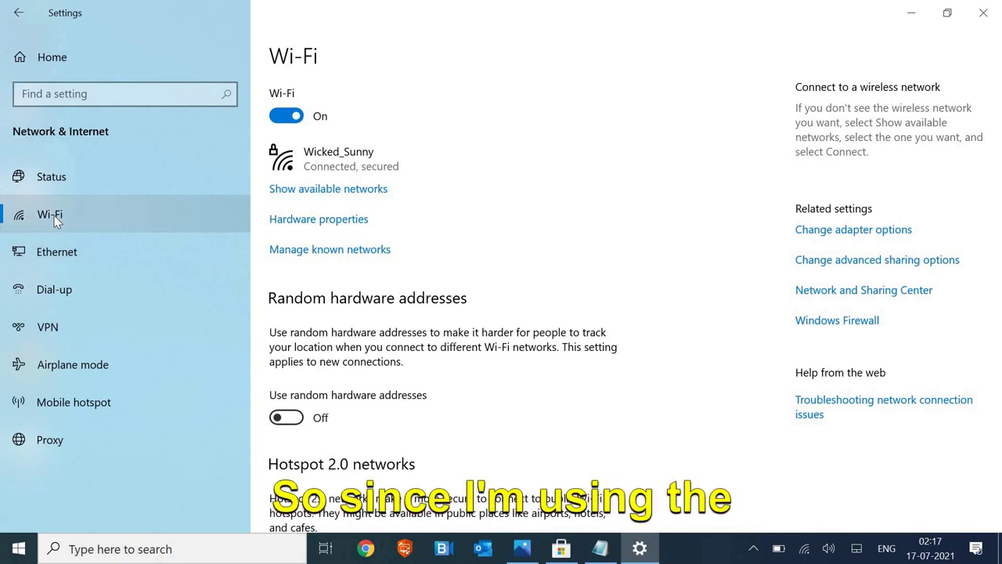
- Open the Wicked_Sunny network's properties and switch 'Set as metered connection' On
left_click(55, 222)
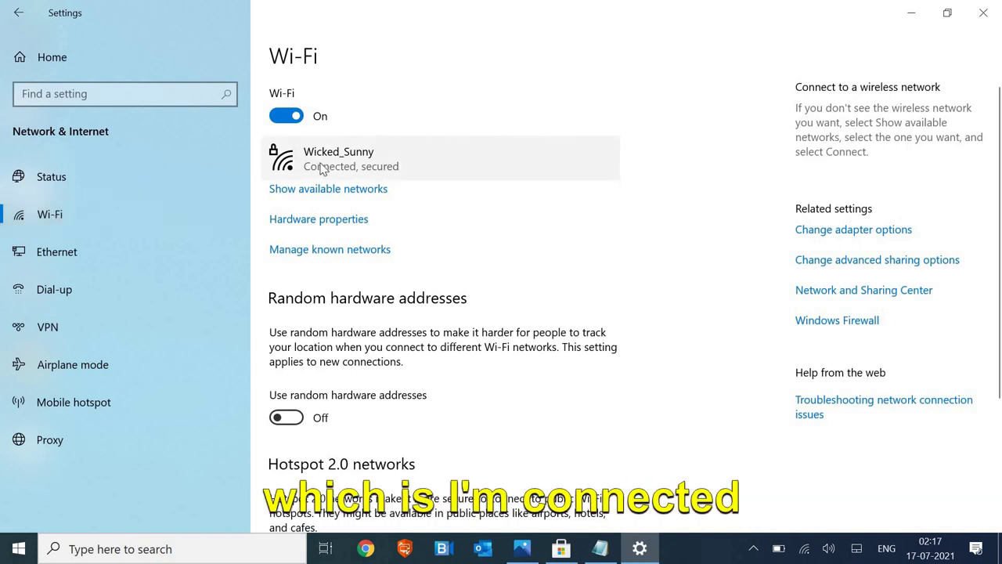
left_click(321, 169)
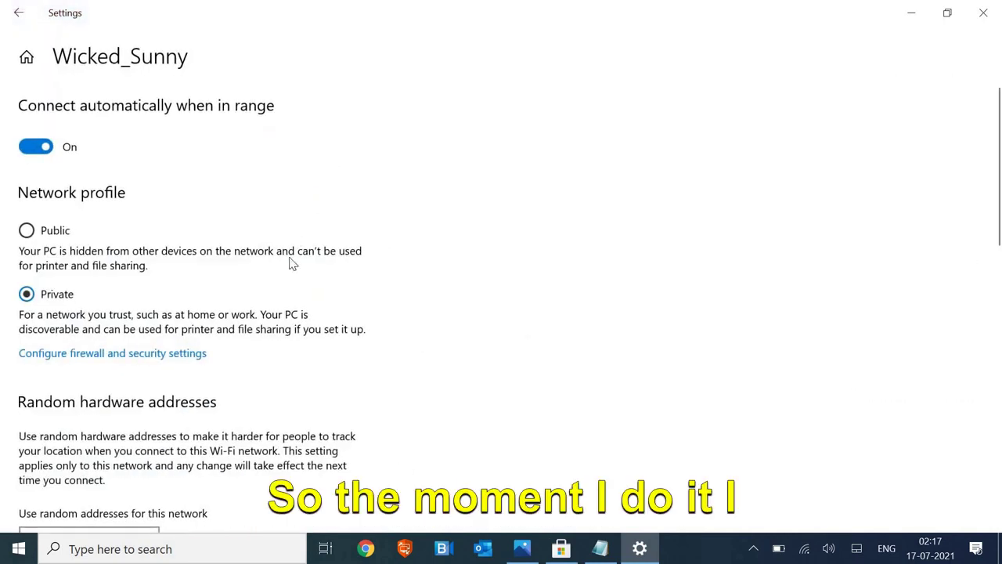
scroll(290, 264, "down", 1)
scroll(290, 264, "down", 1)
scroll(290, 264, "down", 1)
scroll(290, 264, "down", 2)
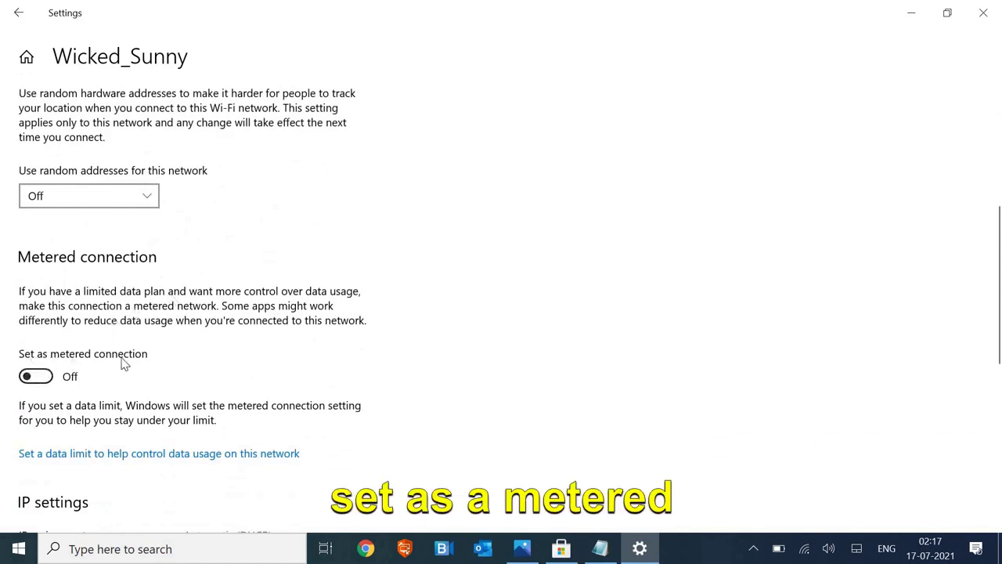
left_click(35, 378)
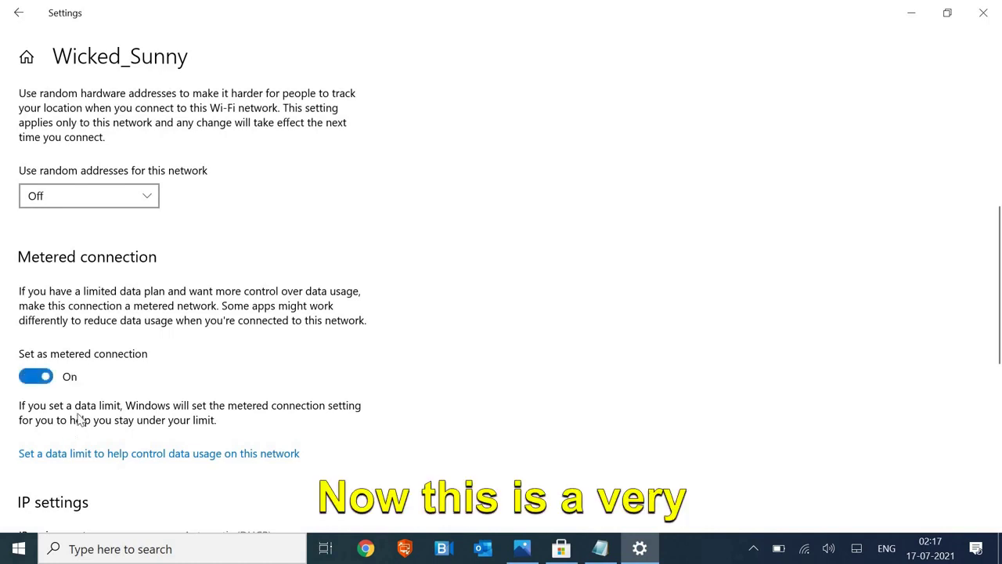